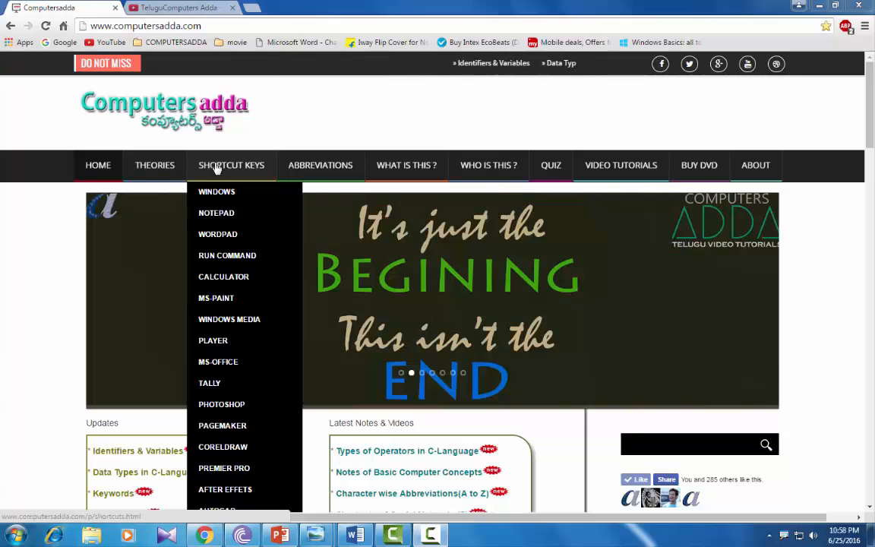
{"action": "left_click", "coordinate": [179, 7]}
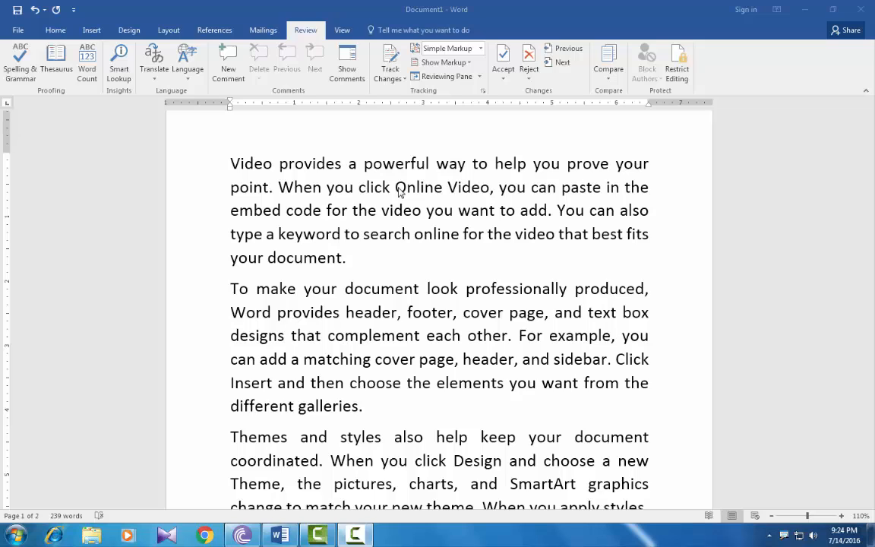
Look up synonyms for the word "document" at the end of the first paragraph with the Thesaurus.
{"action": "left_click", "coordinate": [405, 226]}
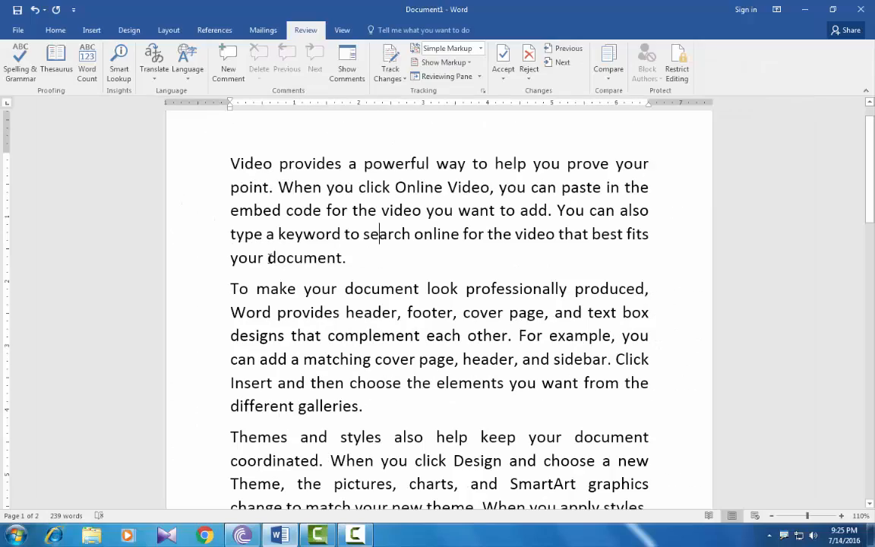
{"action": "left_click_drag", "start_coordinate": [267, 258], "coordinate": [367, 259]}
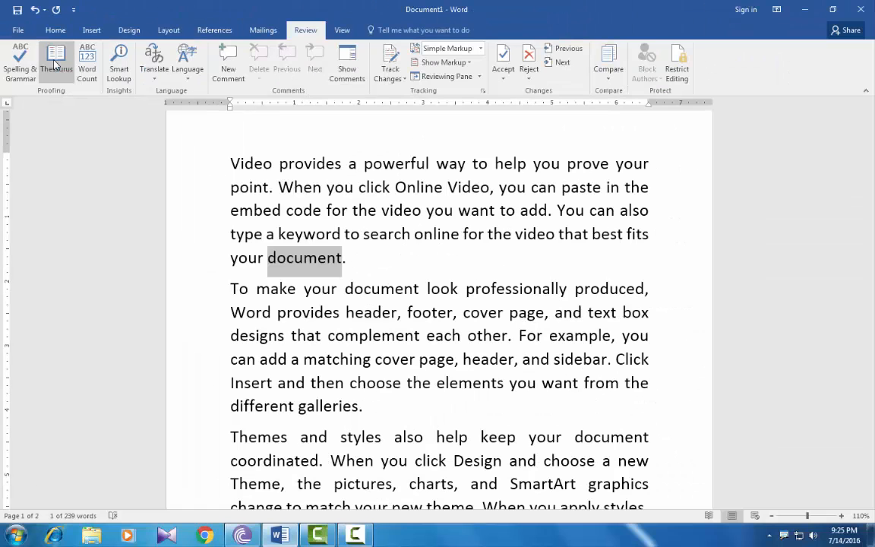
{"action": "left_click", "coordinate": [55, 65]}
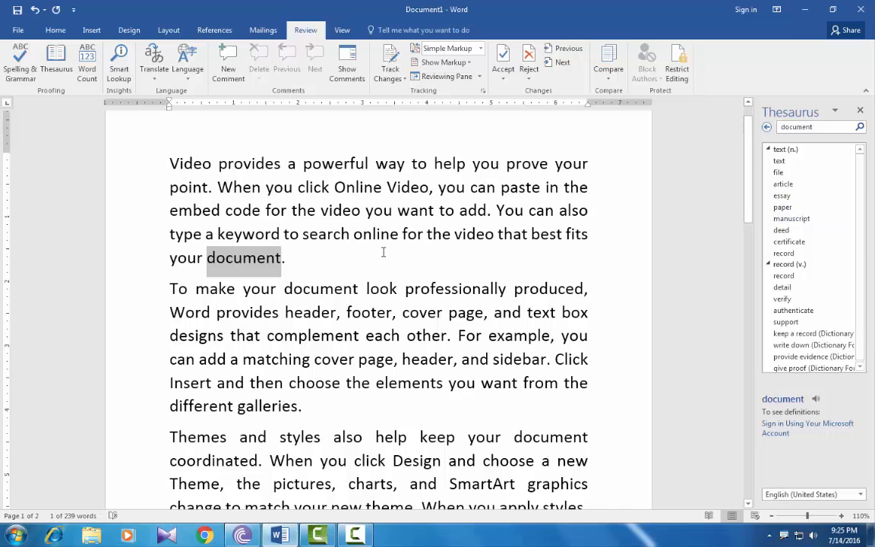
Look up synonyms for "Video" in the phrase "Online Video" with the Thesaurus, and close the results.
{"action": "left_click", "coordinate": [389, 186]}
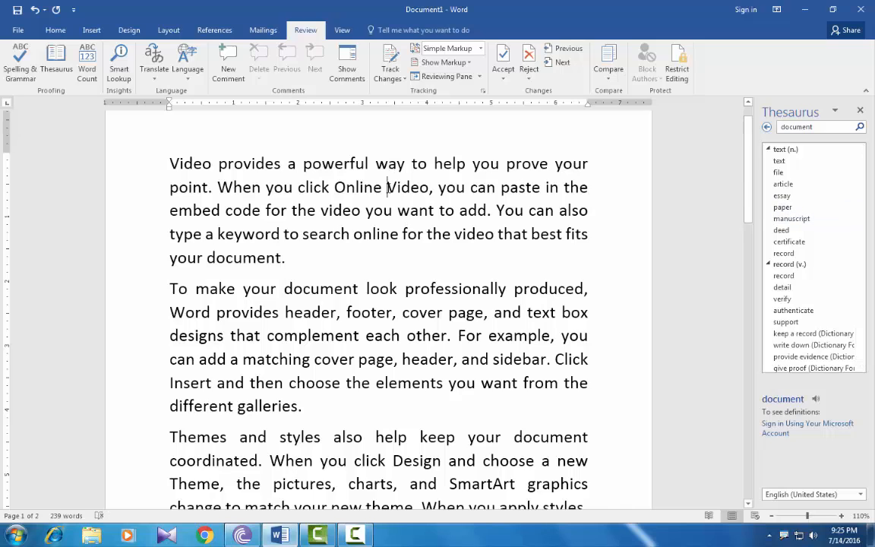
{"action": "double_click", "coordinate": [411, 187]}
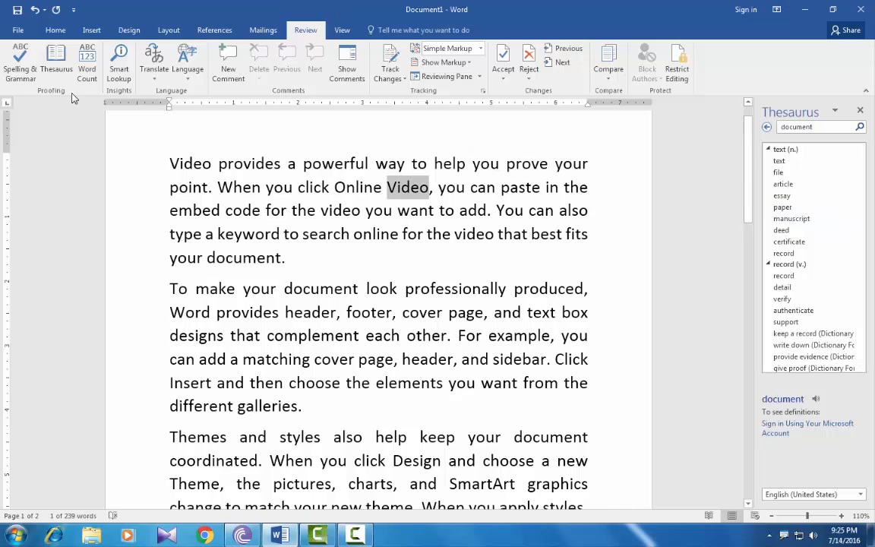
{"action": "left_click", "coordinate": [60, 55]}
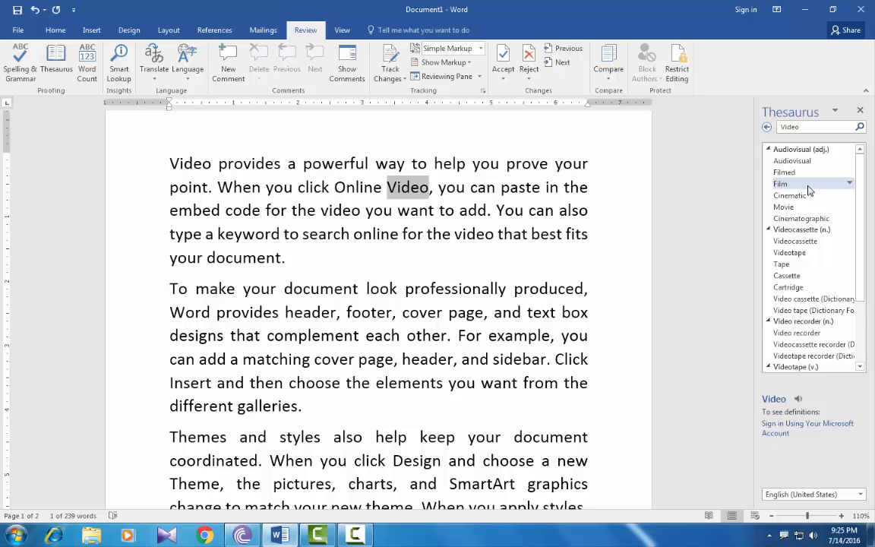
{"action": "left_click", "coordinate": [327, 259]}
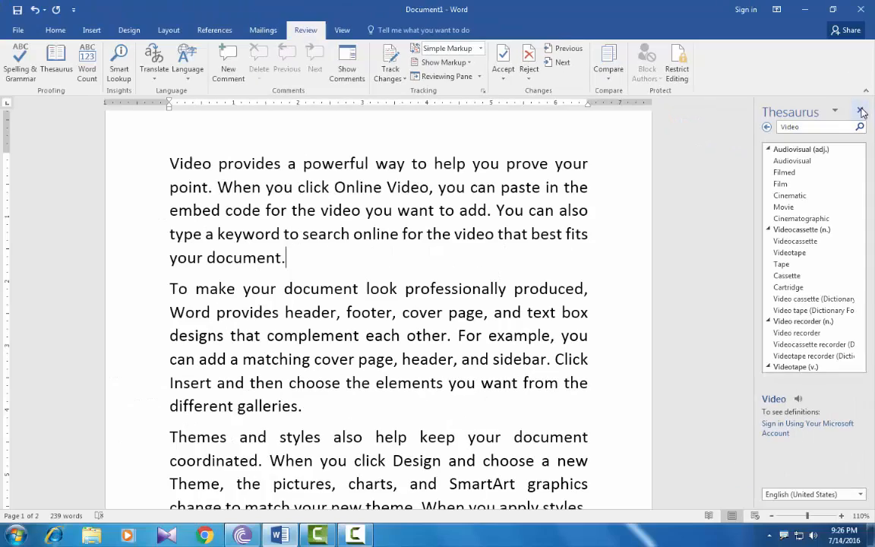
{"action": "left_click", "coordinate": [840, 114]}
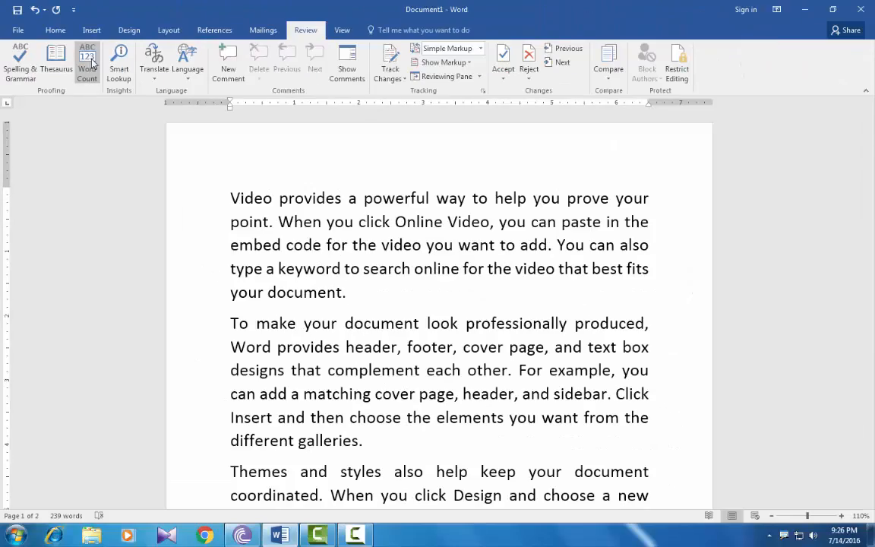
Check the word count statistics for the whole document and dismiss them.
{"action": "left_click", "coordinate": [90, 62]}
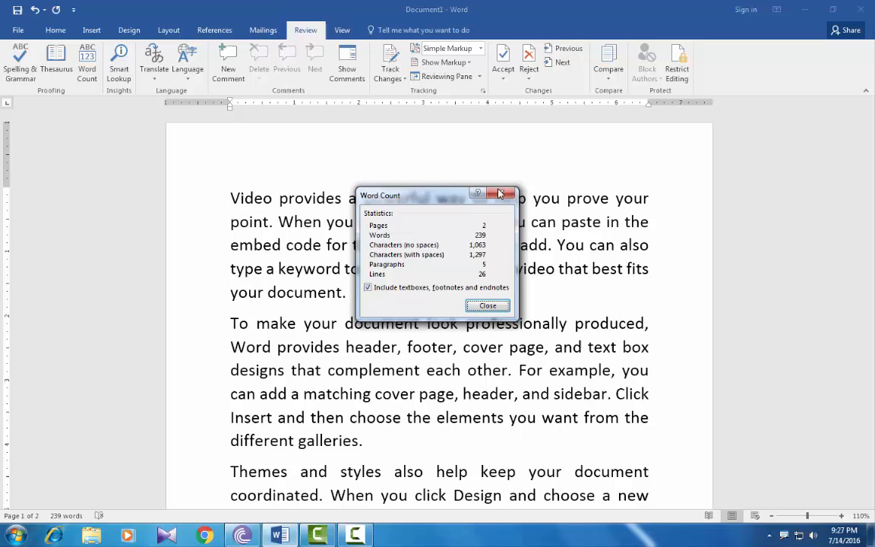
{"action": "left_click", "coordinate": [688, 131]}
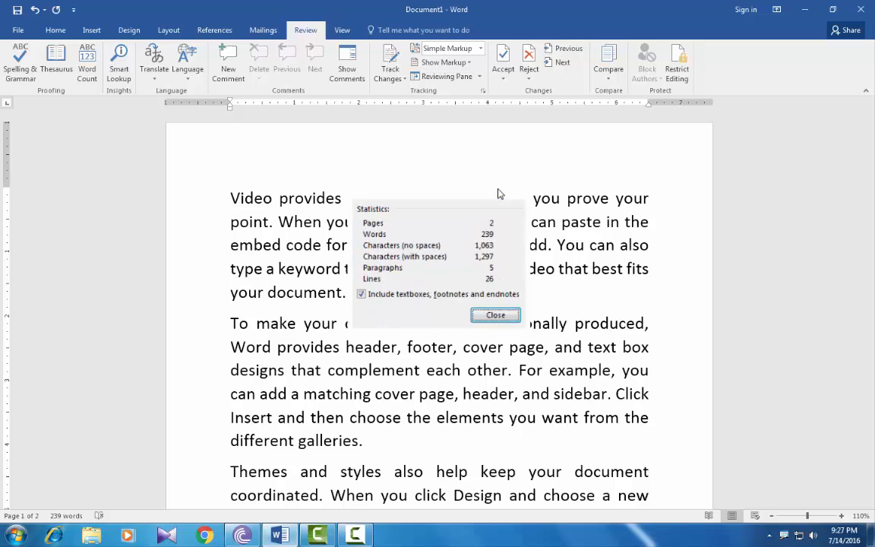
Check the word count statistics for the first paragraph only, and dismiss them.
{"action": "left_click_drag", "start_coordinate": [230, 196], "coordinate": [368, 289]}
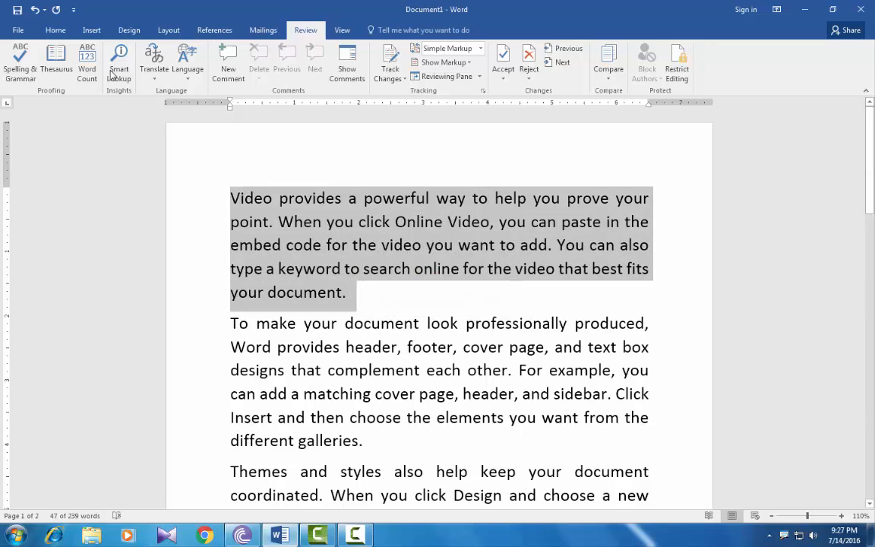
{"action": "left_click", "coordinate": [85, 62]}
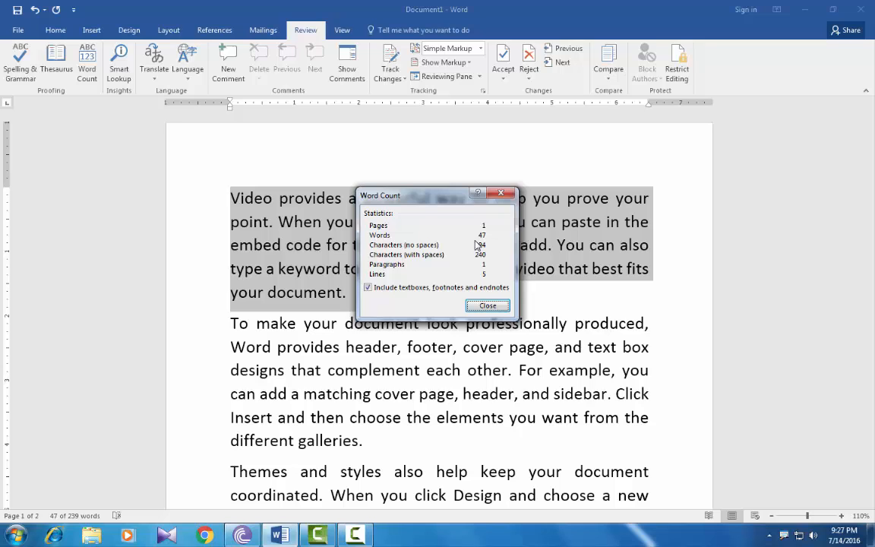
{"action": "key", "text": "Escape"}
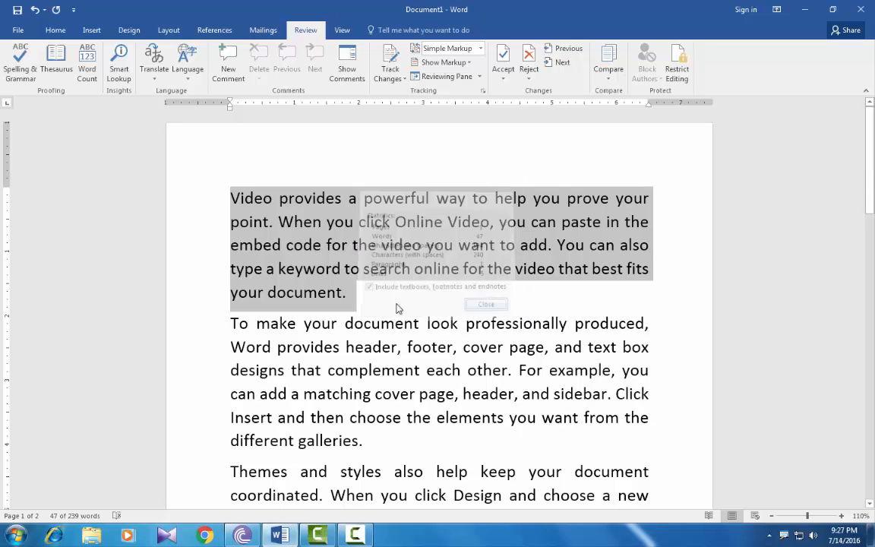
{"action": "left_click", "coordinate": [353, 294]}
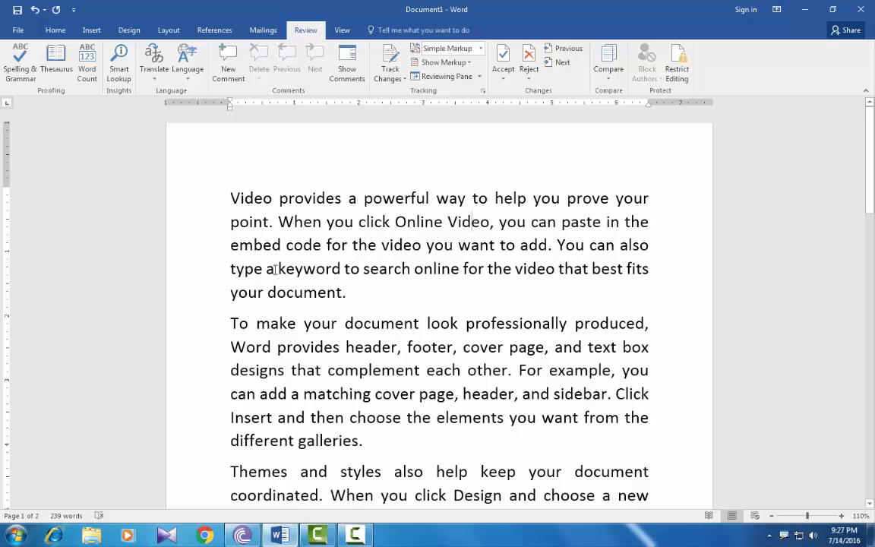
Add the comment "it is a key" to the word "keyword" in the first paragraph.
{"action": "left_click_drag", "start_coordinate": [277, 269], "coordinate": [341, 271]}
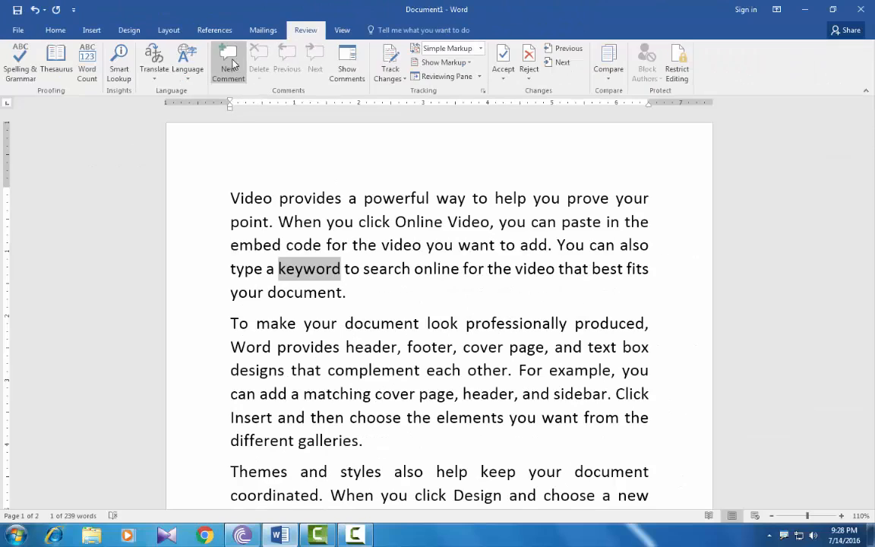
{"action": "left_click", "coordinate": [233, 65]}
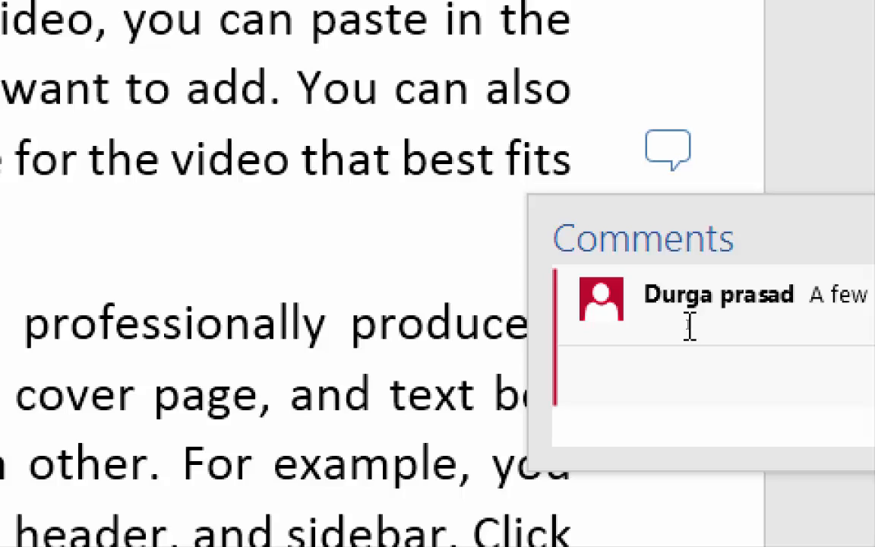
{"action": "type", "text": "it is a key"}
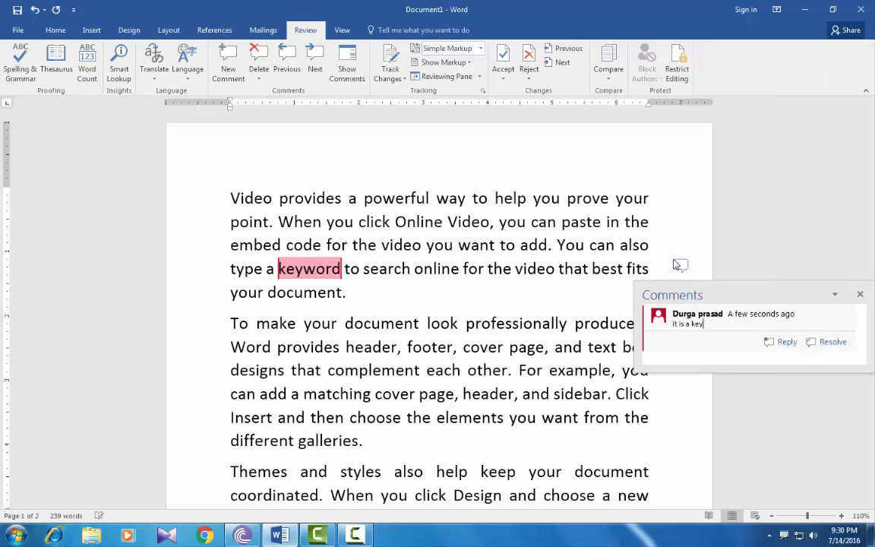
{"action": "left_click", "coordinate": [302, 334]}
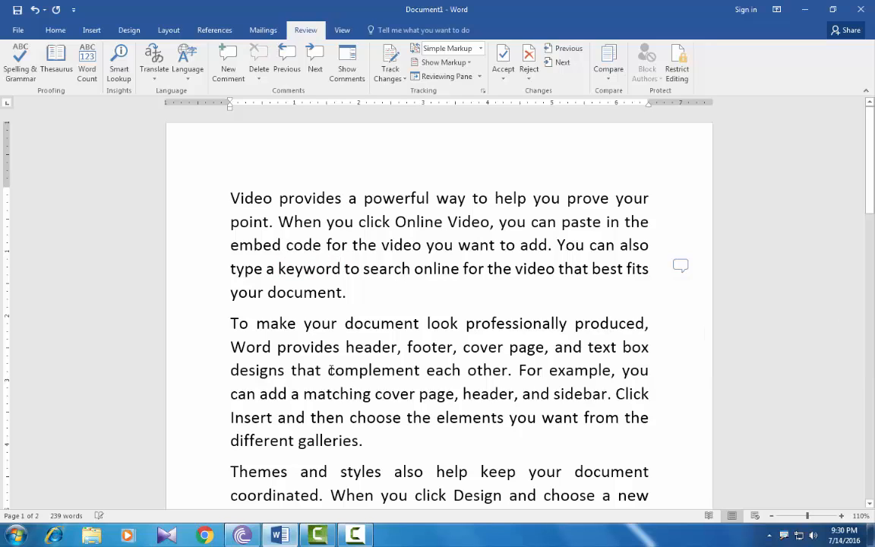
Add a comment reading "fgjhgfjgjg" to the word "complement" in the second paragraph.
{"action": "double_click", "coordinate": [330, 370]}
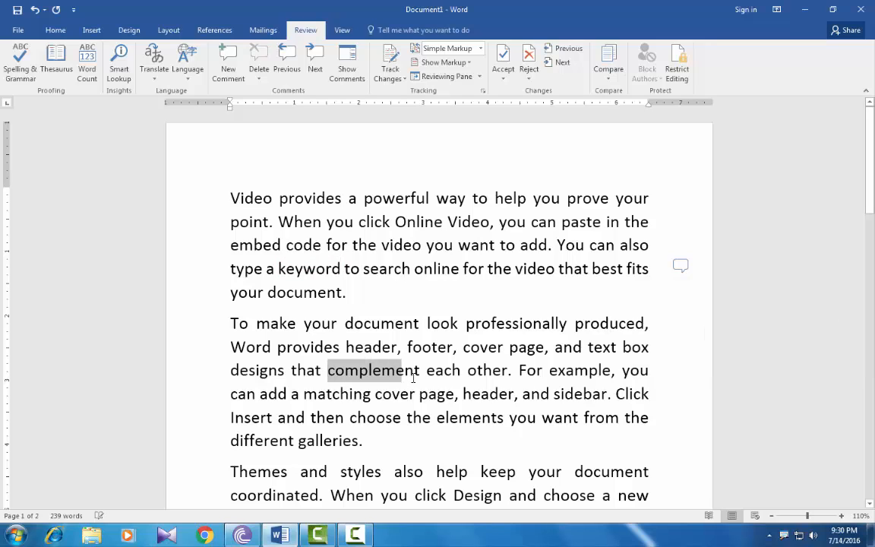
{"action": "left_click", "coordinate": [230, 73]}
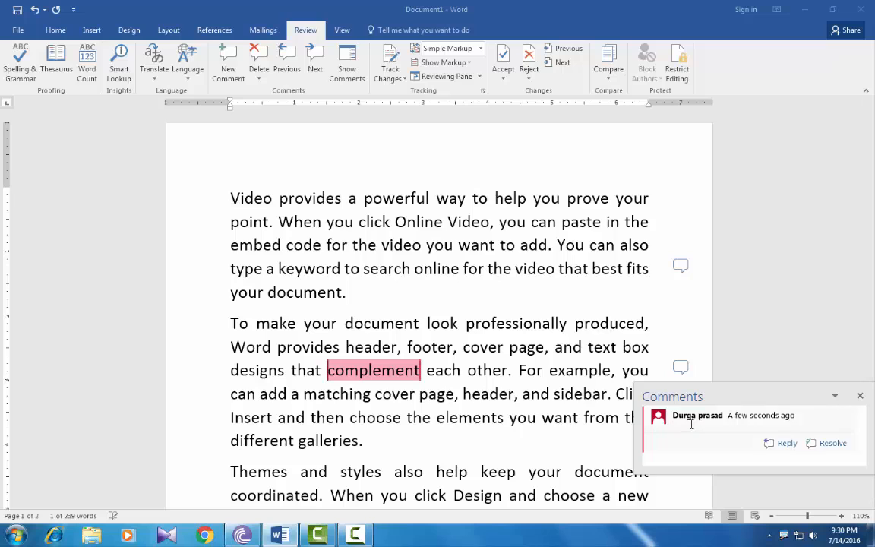
{"action": "type", "text": "fgjhgfjgjg"}
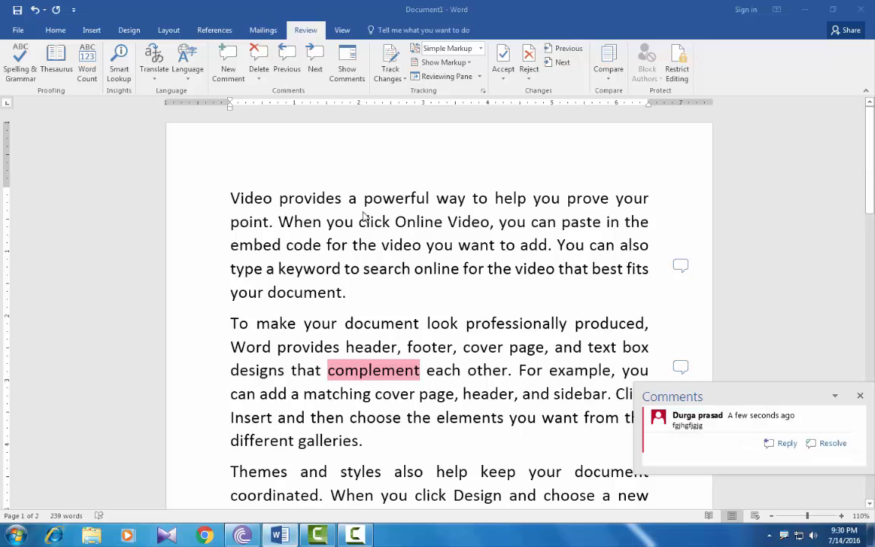
{"action": "left_click", "coordinate": [366, 199]}
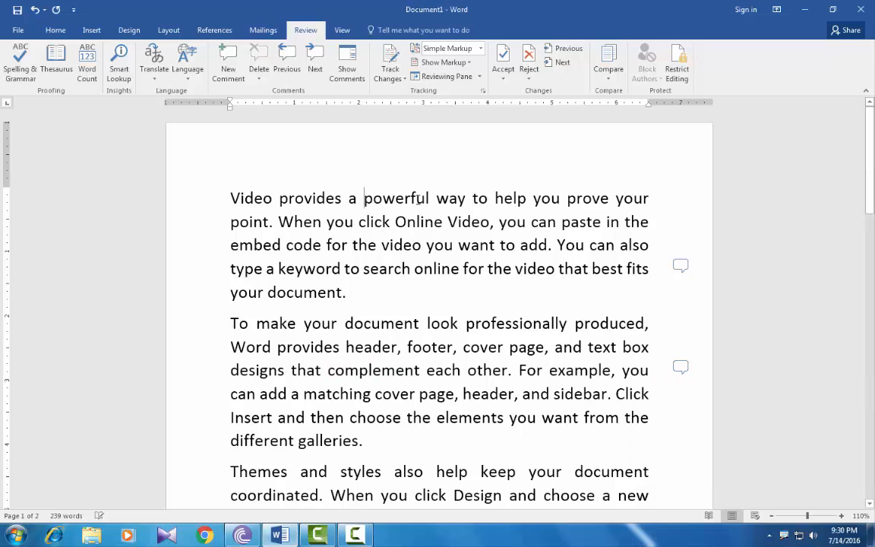
Add a comment reading "fhgfghfghfgh" to the word "powerful" in the first line.
{"action": "left_click_drag", "start_coordinate": [365, 199], "coordinate": [429, 199]}
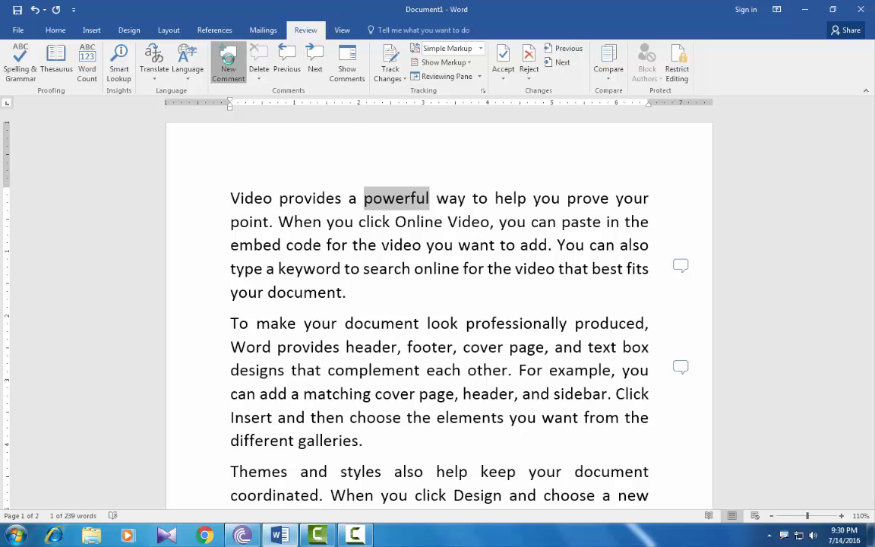
{"action": "left_click", "coordinate": [228, 61]}
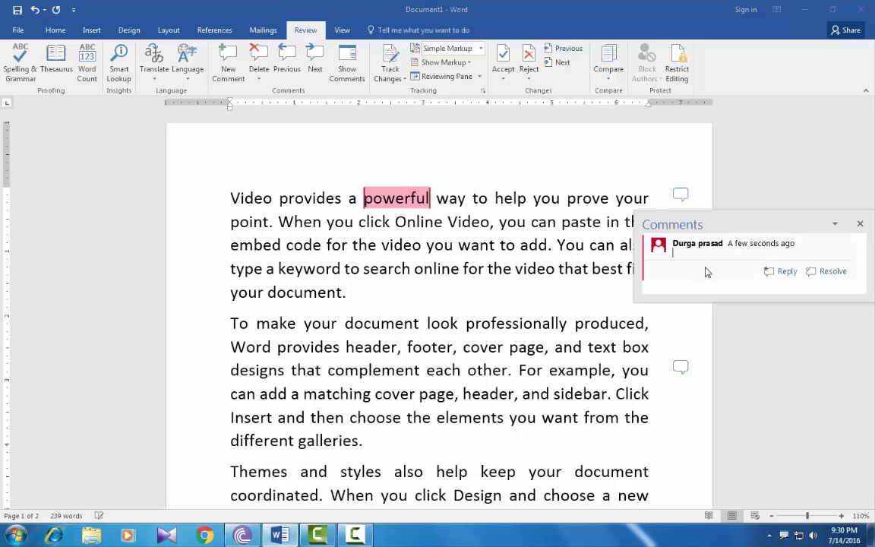
{"action": "type", "text": "fhgfhgfgfgfgh"}
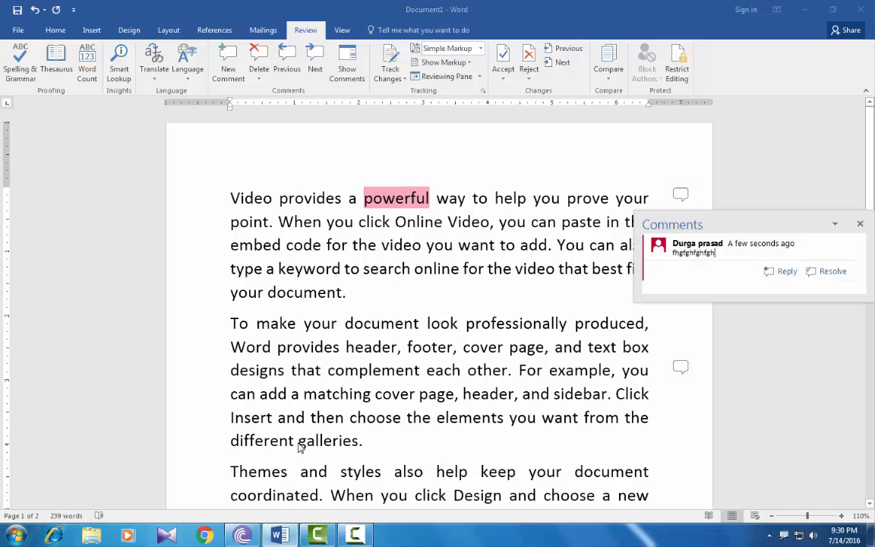
{"action": "left_click", "coordinate": [301, 444]}
Add a comment reading "gfhgfghfghfgh" to the word "galleries." at the end of the second paragraph.
{"action": "left_click_drag", "start_coordinate": [299, 443], "coordinate": [369, 445]}
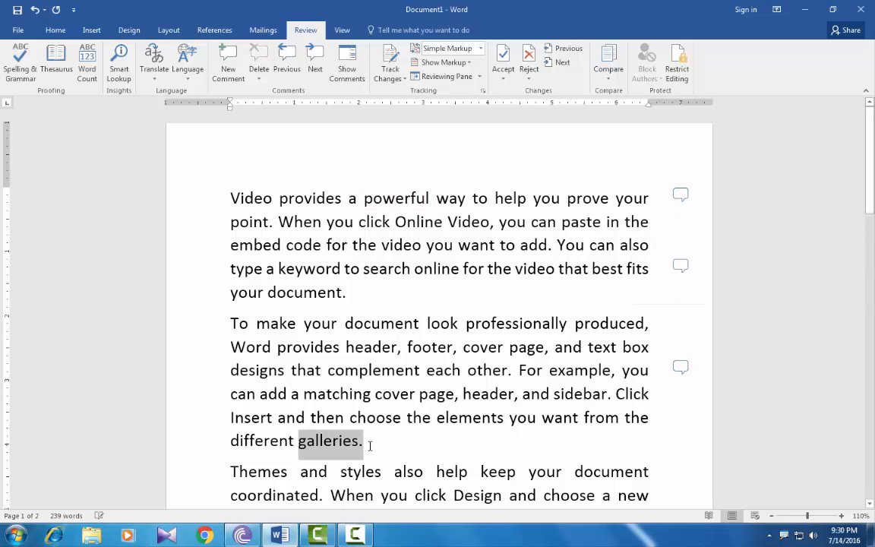
{"action": "left_click", "coordinate": [225, 67]}
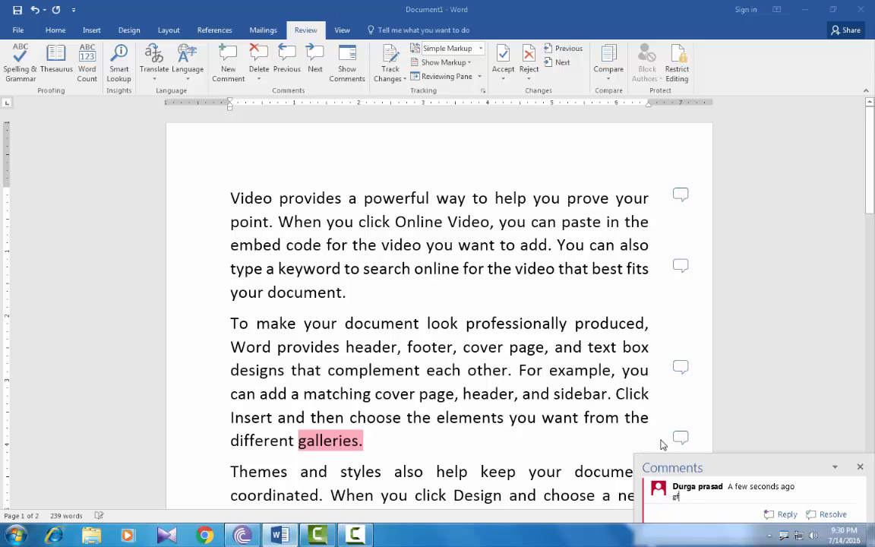
{"action": "left_click", "coordinate": [658, 191]}
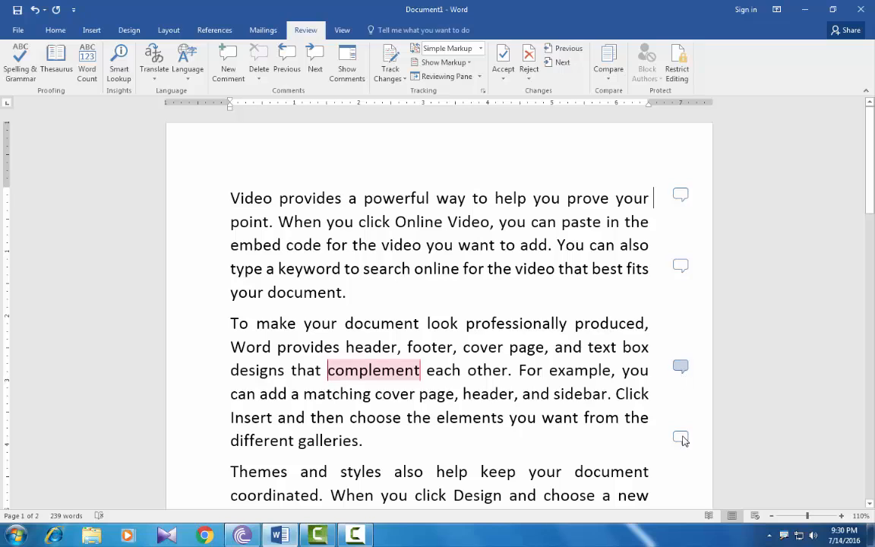
Open the comment on "powerful" and go forward through the comments to the one on "galleries.".
{"action": "left_click", "coordinate": [680, 194]}
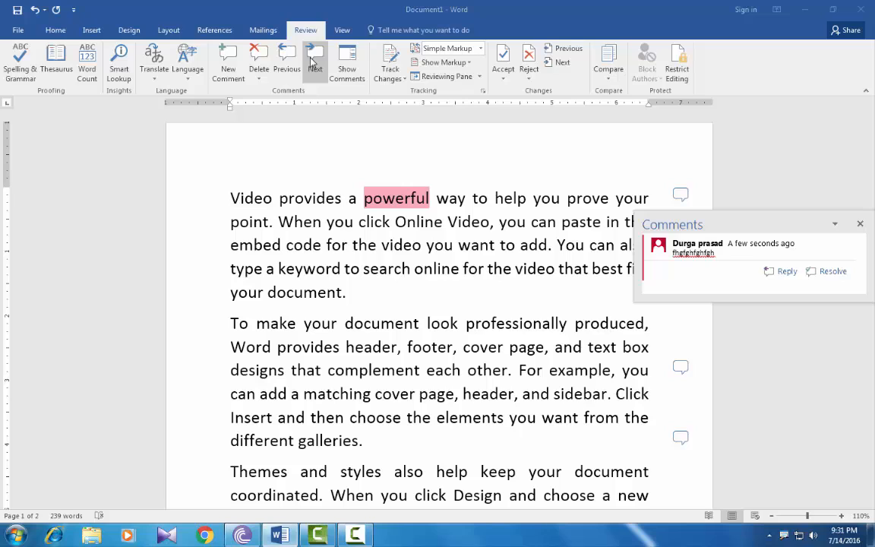
{"action": "left_click", "coordinate": [311, 62]}
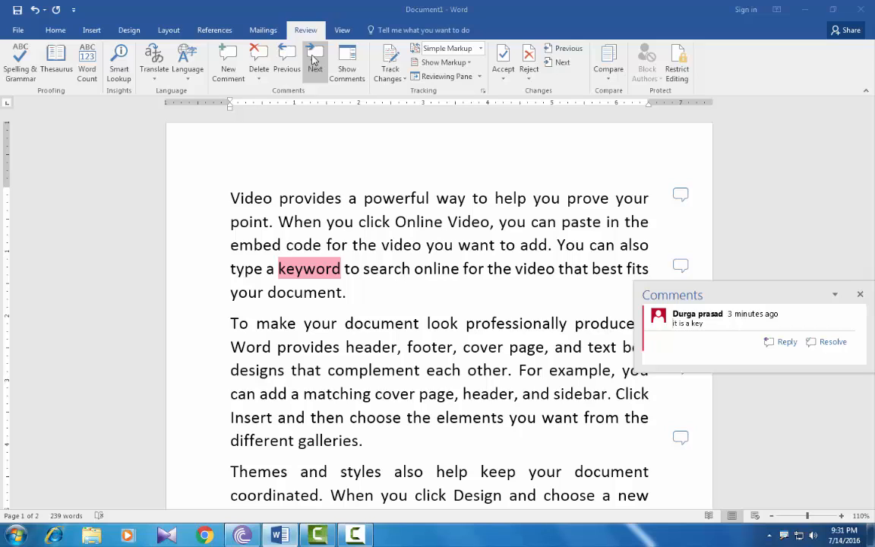
{"action": "left_click", "coordinate": [312, 60]}
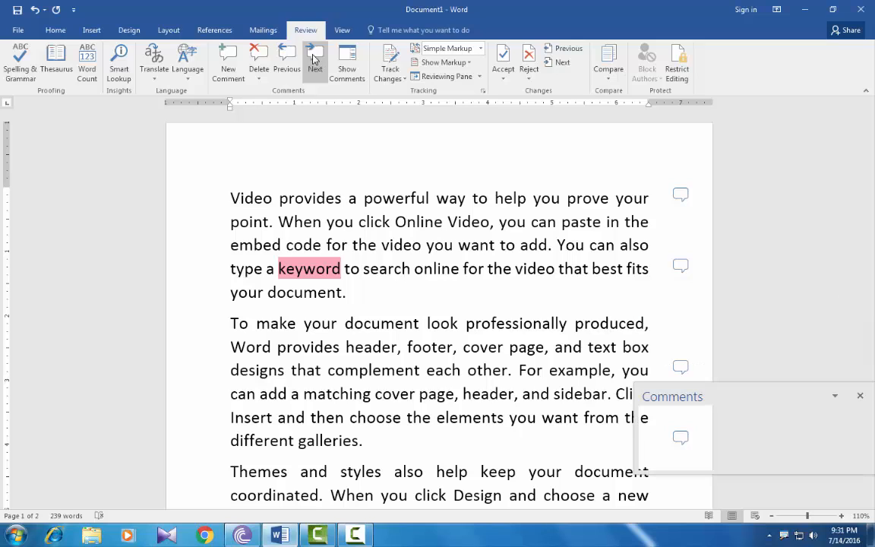
{"action": "left_click", "coordinate": [312, 60]}
Go backward through the comments from "galleries." past "powerful" until the "galleries." comment is reached again.
{"action": "left_click", "coordinate": [285, 61]}
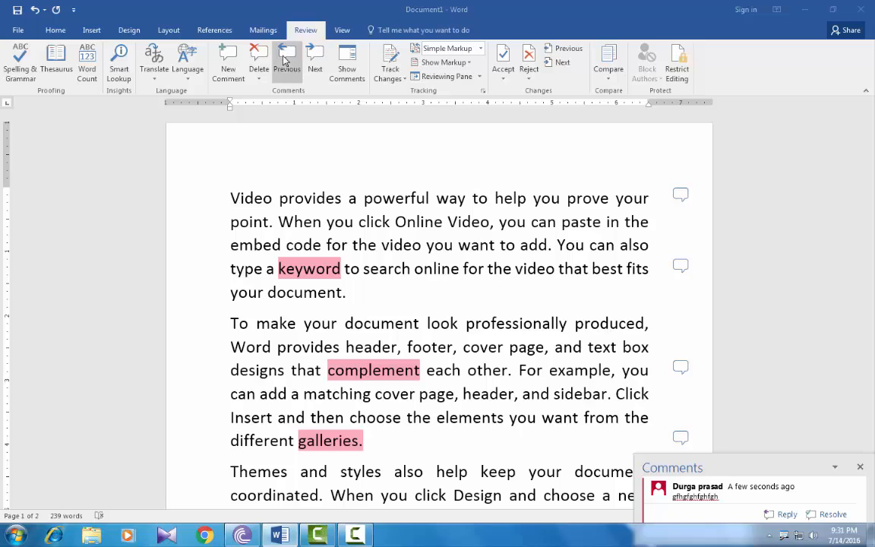
{"action": "left_click", "coordinate": [284, 61]}
{"action": "left_click", "coordinate": [285, 61]}
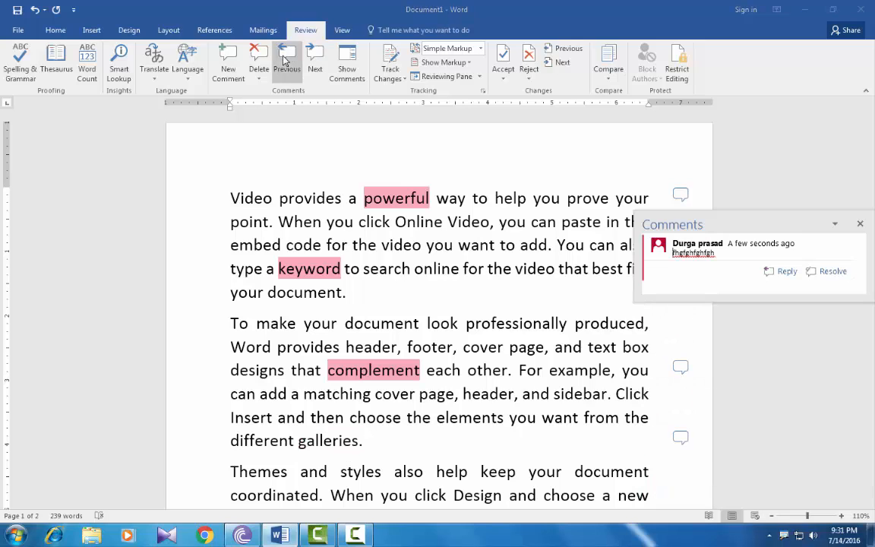
{"action": "left_click", "coordinate": [285, 61]}
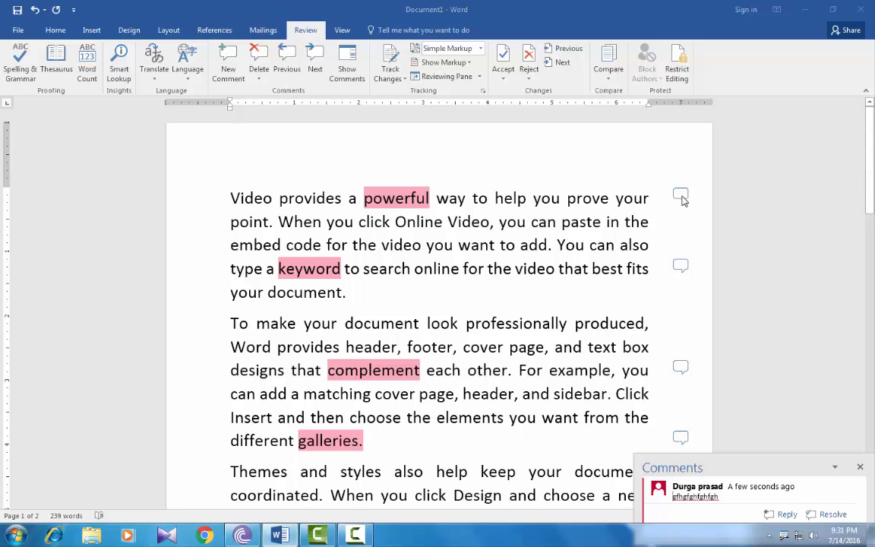
Insert a "4" after "pow" in the word "powerful" in the first line.
{"action": "left_click", "coordinate": [395, 198]}
{"action": "type", "text": "4"}
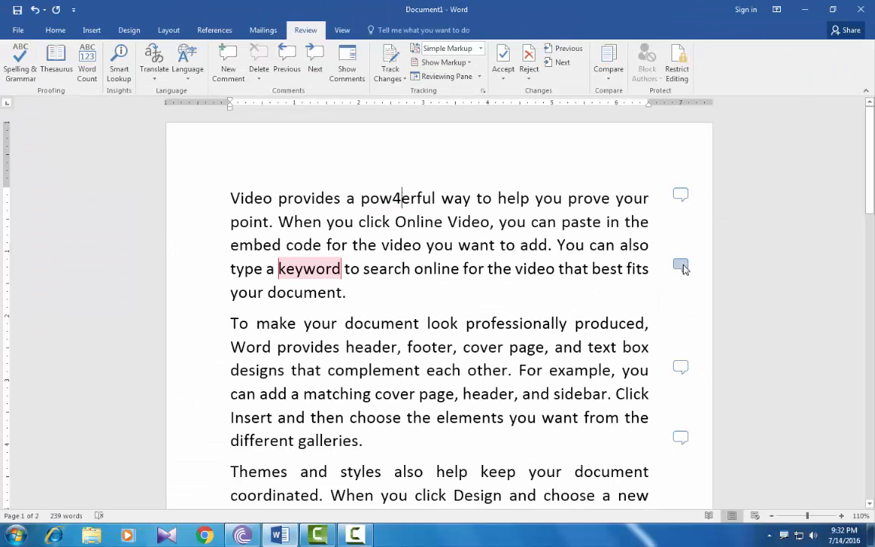
Delete the comments on "keyword" in the first paragraph and "complement" in the second paragraph individually.
{"action": "left_click", "coordinate": [682, 266]}
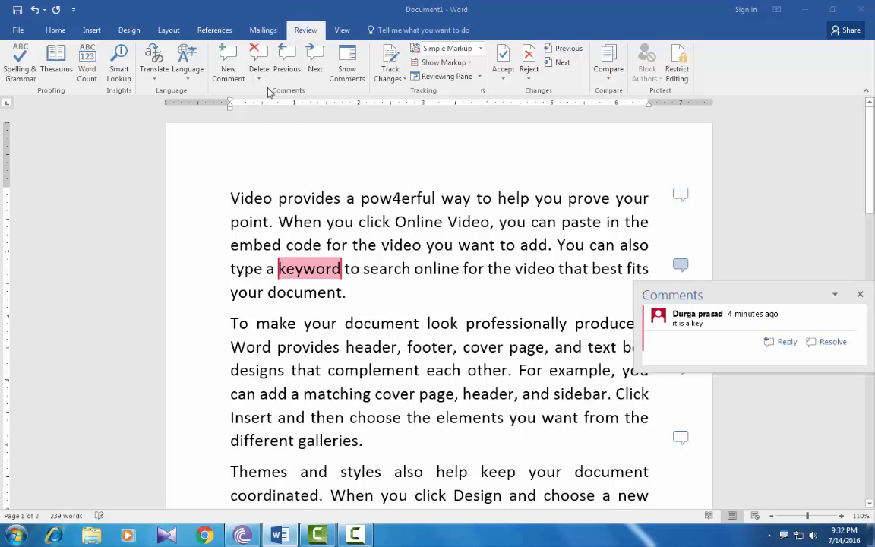
{"action": "left_click", "coordinate": [259, 57]}
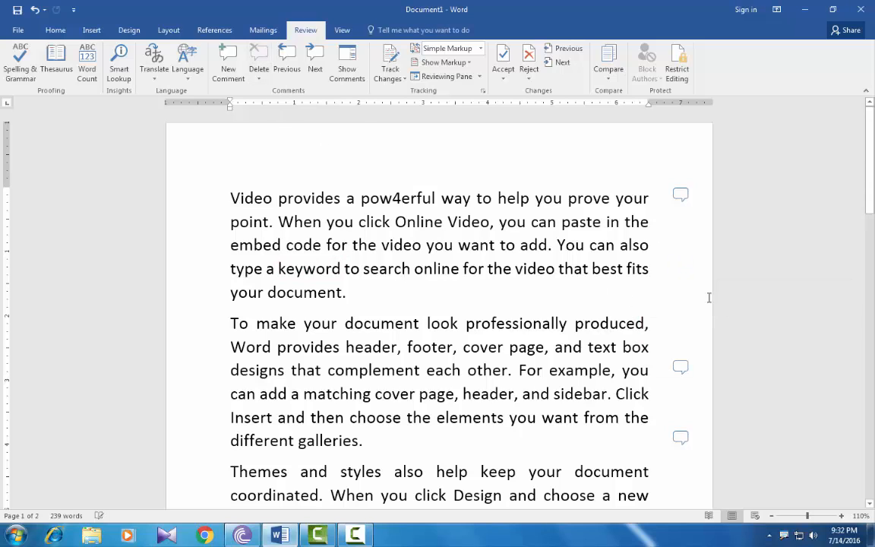
{"action": "left_click", "coordinate": [682, 369]}
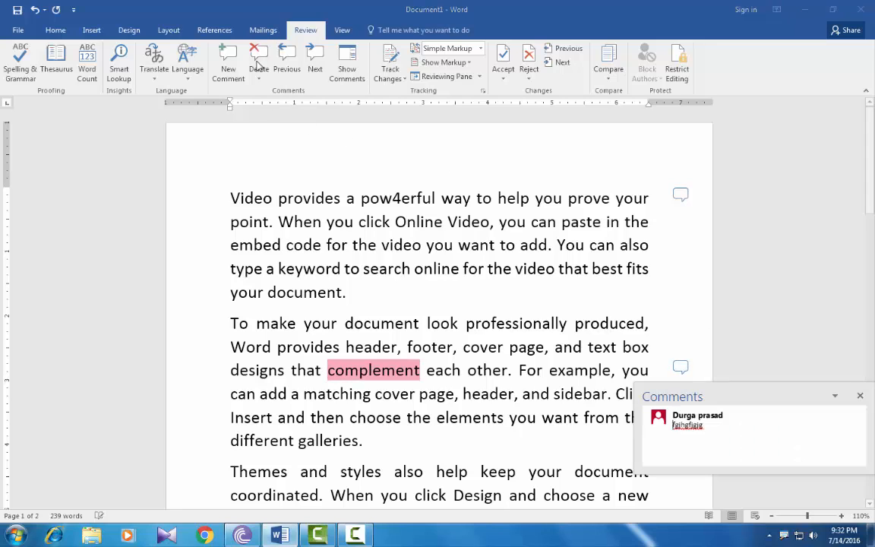
{"action": "left_click", "coordinate": [259, 61]}
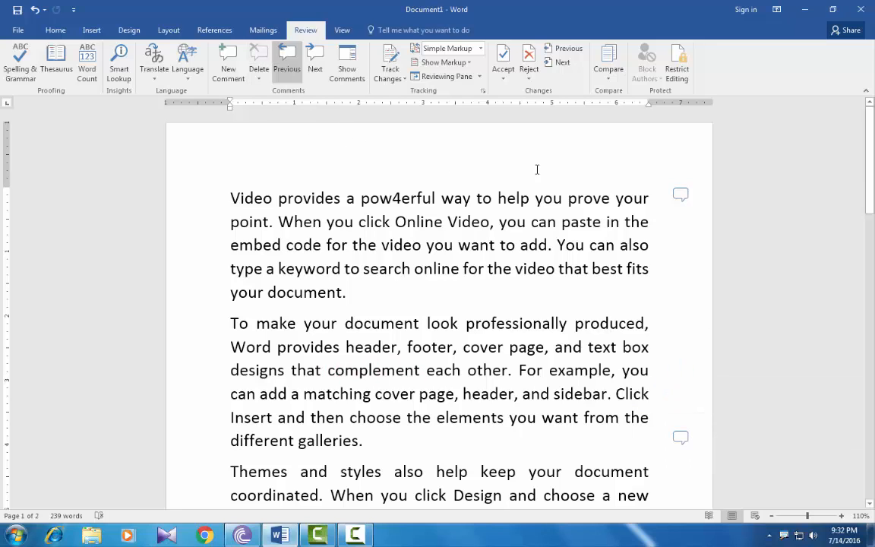
Open the comment on "pow4erful" and delete all comments in the document at once.
{"action": "left_click", "coordinate": [681, 195]}
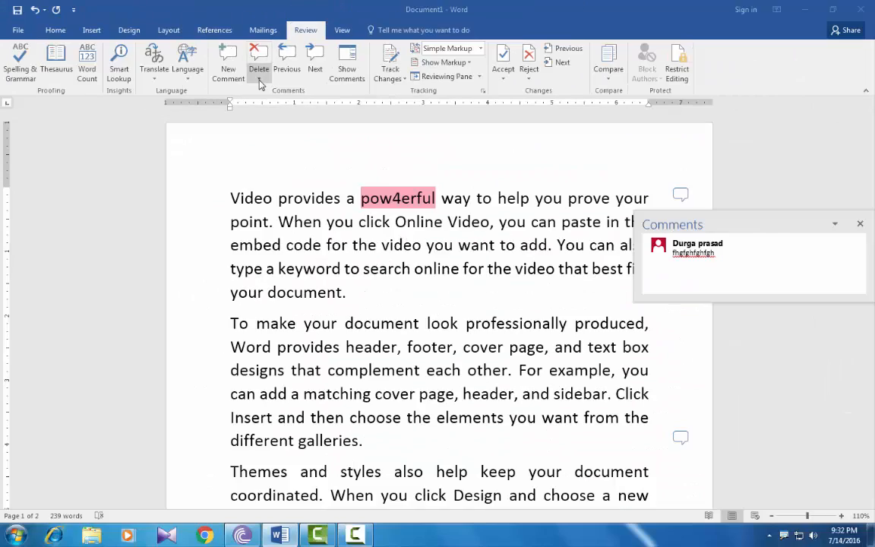
{"action": "left_click", "coordinate": [259, 79]}
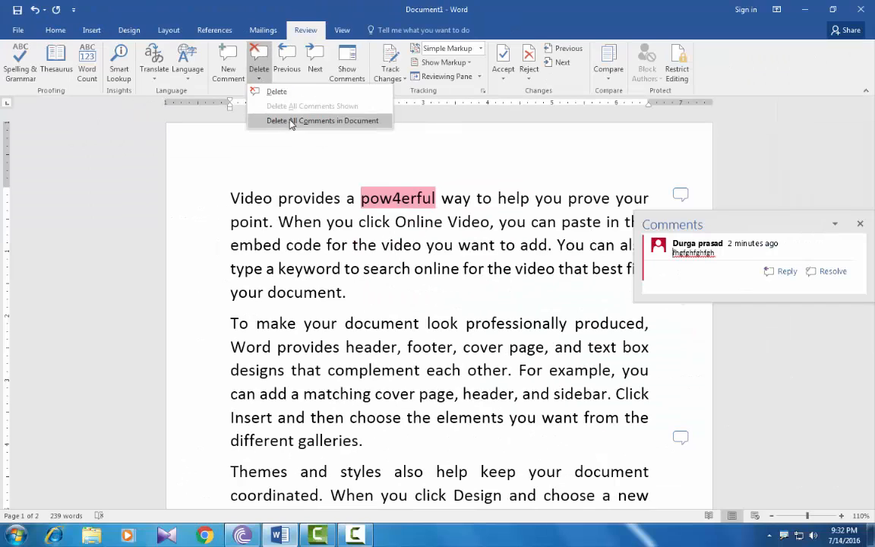
{"action": "left_click", "coordinate": [291, 122]}
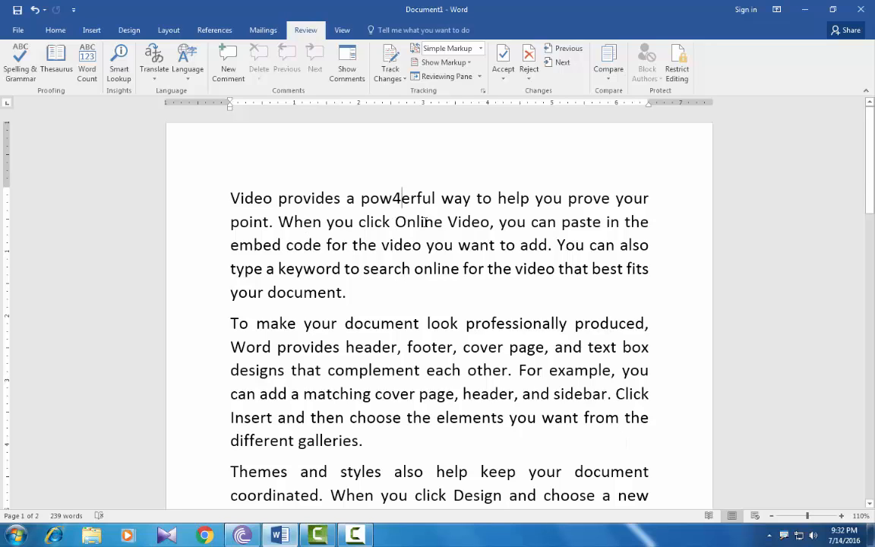
Add empty comments to "Online Video" in the first paragraph and to "matching cover" and "look professionally" in the second.
{"action": "left_click_drag", "start_coordinate": [395, 222], "coordinate": [490, 222]}
{"action": "left_click", "coordinate": [228, 61]}
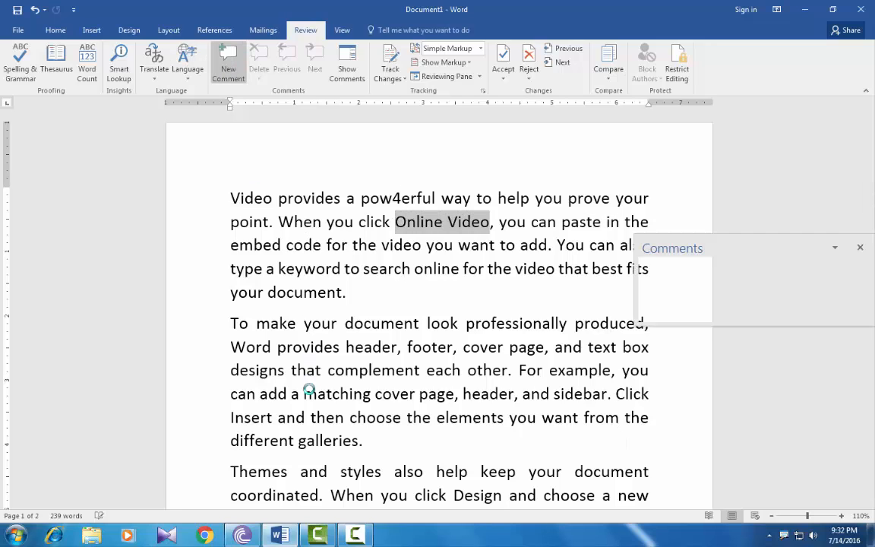
{"action": "left_click_drag", "start_coordinate": [304, 394], "coordinate": [417, 396]}
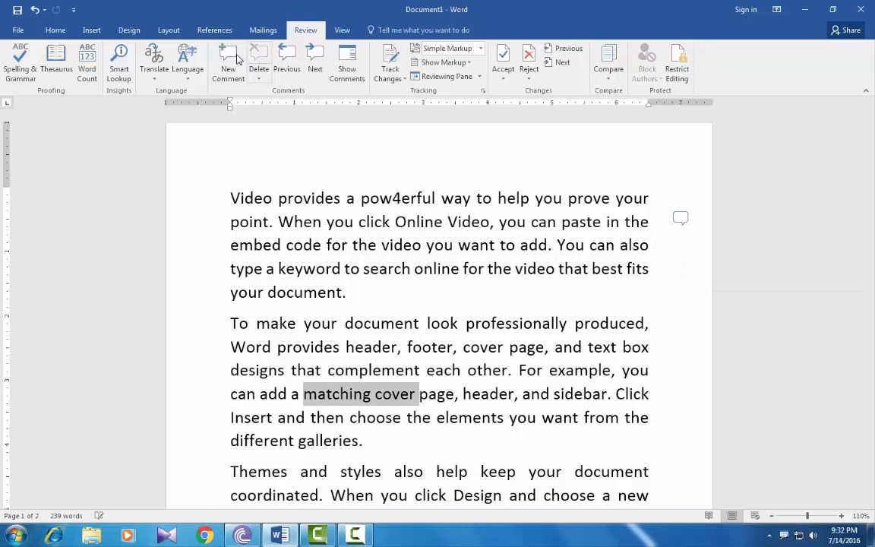
{"action": "left_click", "coordinate": [236, 59]}
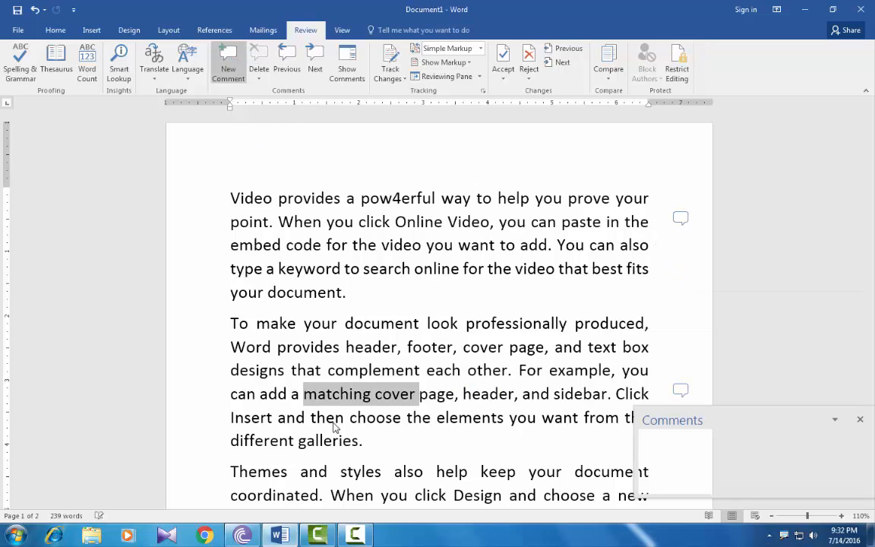
{"action": "left_click", "coordinate": [454, 323]}
{"action": "left_click_drag", "start_coordinate": [427, 323], "coordinate": [574, 323]}
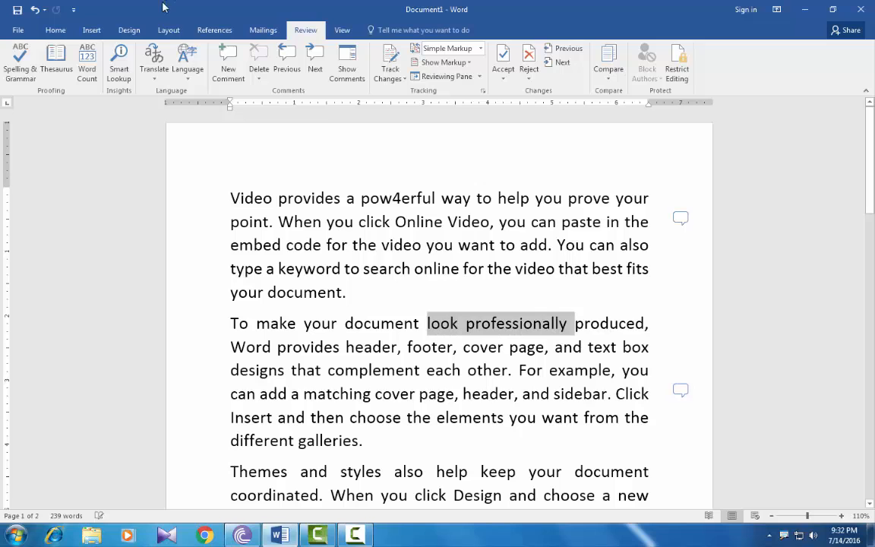
{"action": "left_click", "coordinate": [227, 59]}
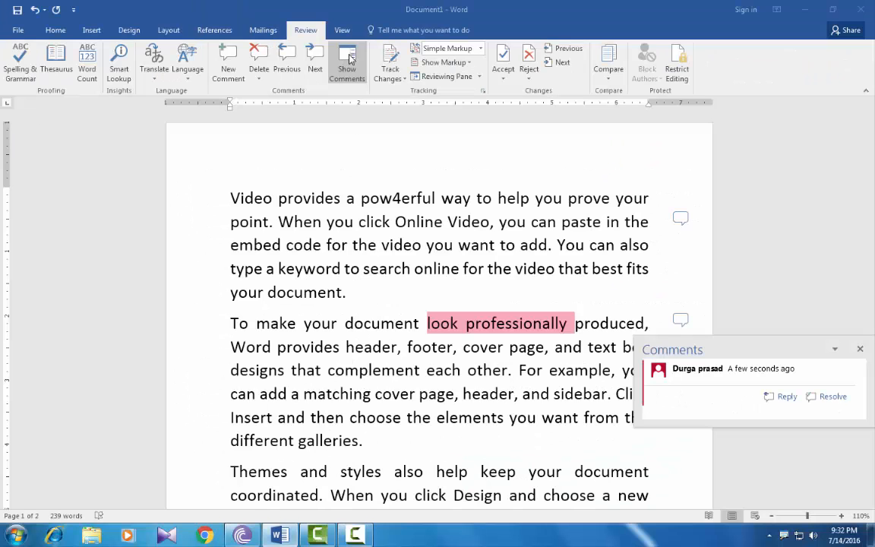
Show all comments in full beside the text and collapse them back to comment markers.
{"action": "left_click", "coordinate": [347, 64]}
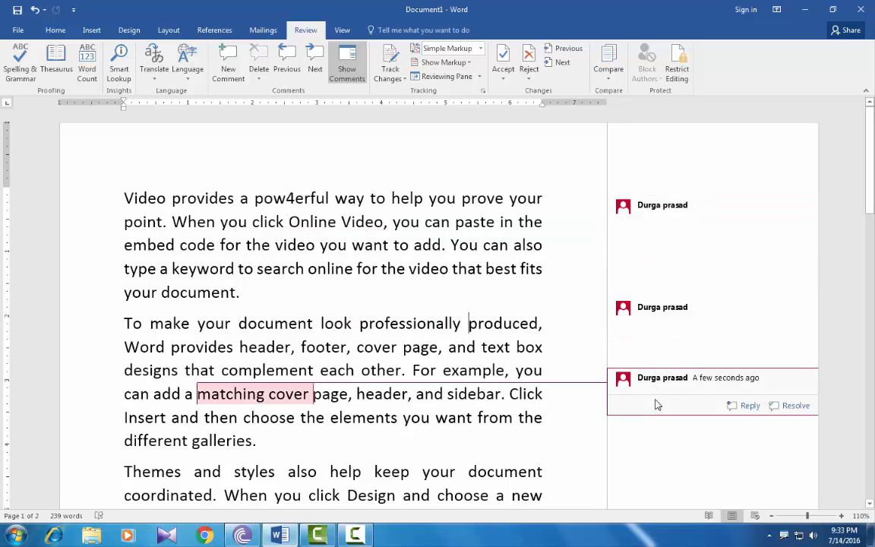
{"action": "left_click", "coordinate": [350, 67]}
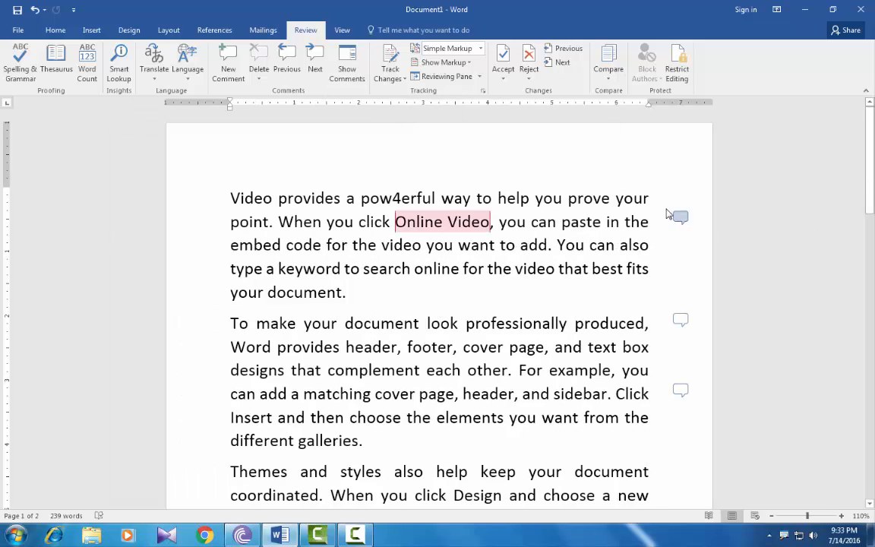